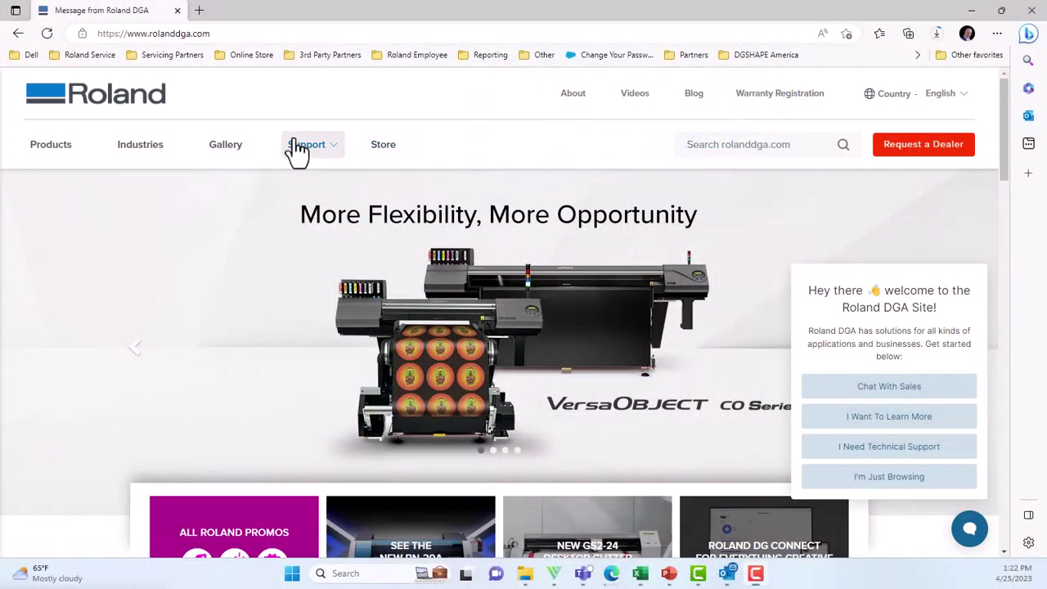
- Navigate through Support Home and Dental CAD/CAM to the DWX-42W Wet Dental Mill support page
left_click(299, 147)
left_click(323, 214)
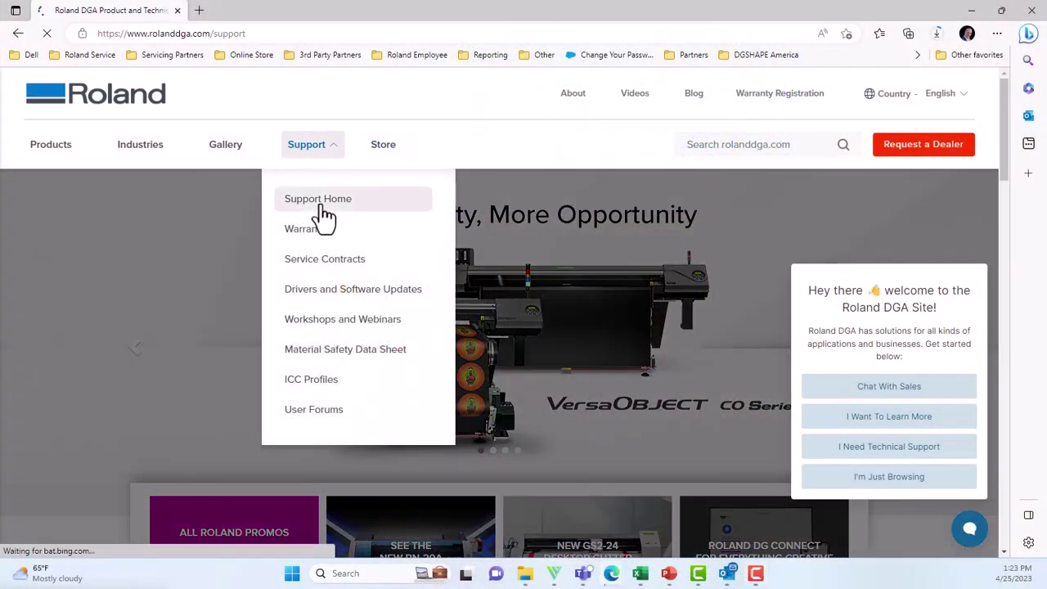
scroll(435, 319, "down", 8)
scroll(436, 319, "down", 5)
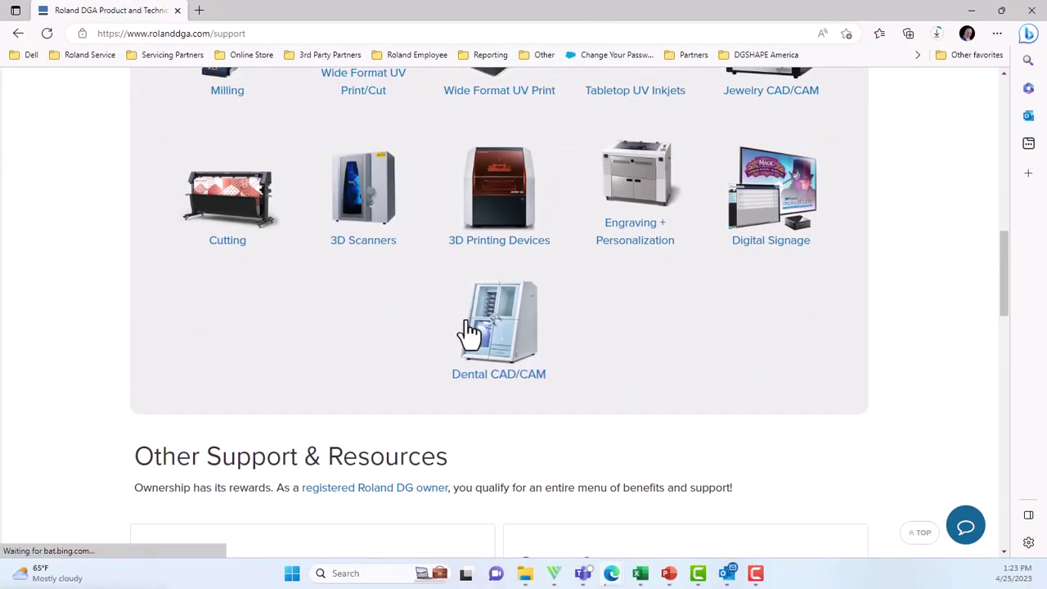
left_click(519, 338)
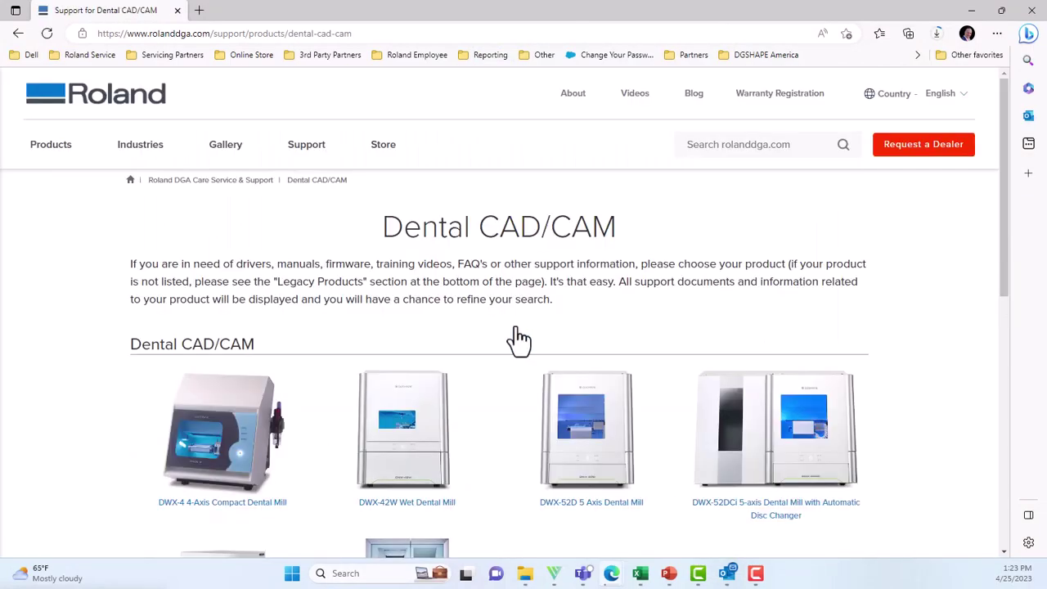
scroll(519, 339, "down", 2)
left_click(397, 320)
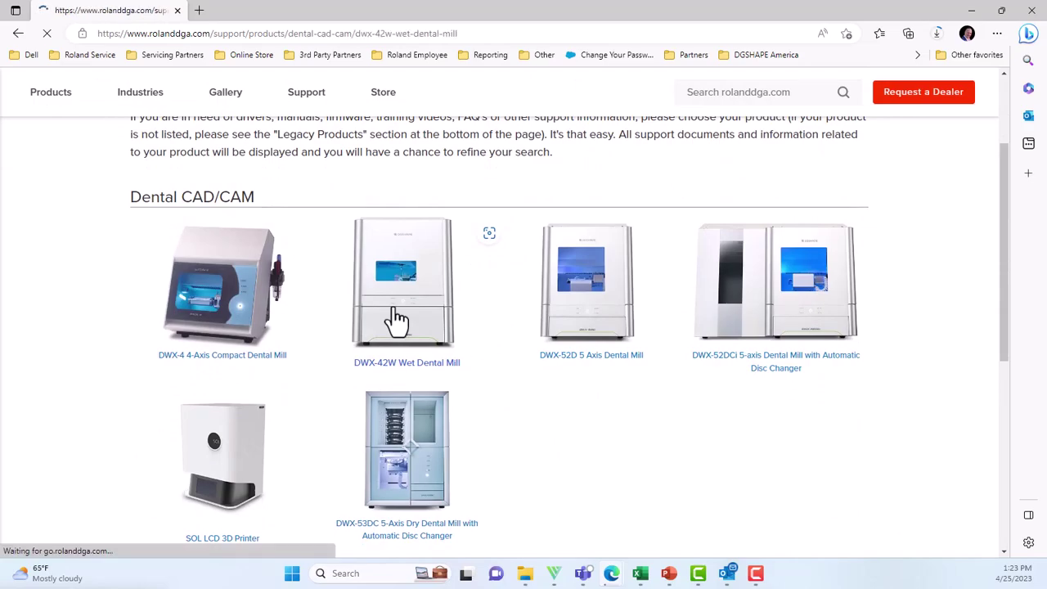
- Expand the Software Updates (5) file list and scroll through its entries
scroll(398, 320, "down", 6)
scroll(397, 320, "down", 2)
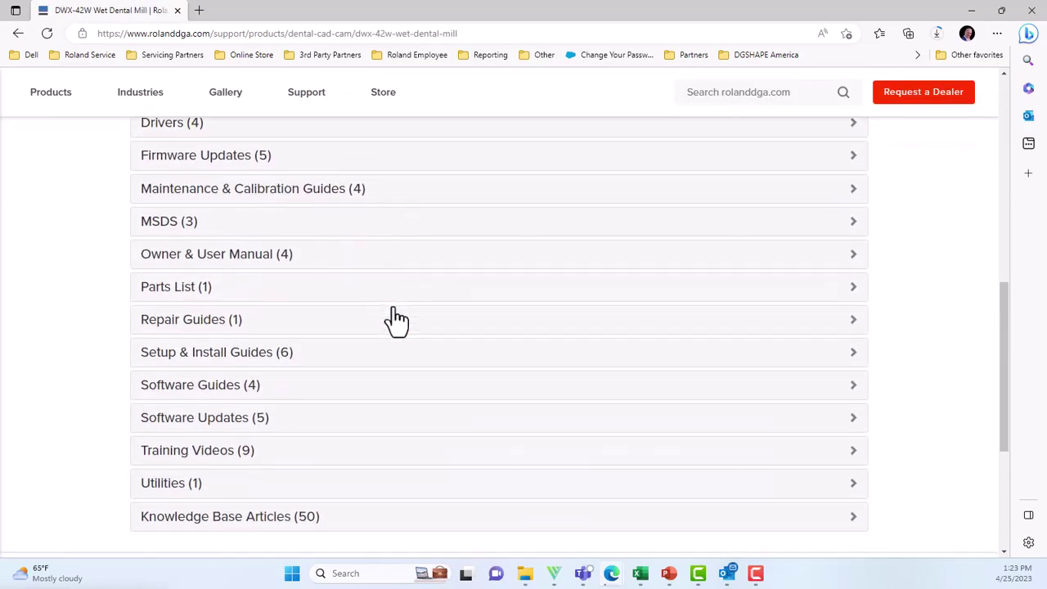
left_click(180, 427)
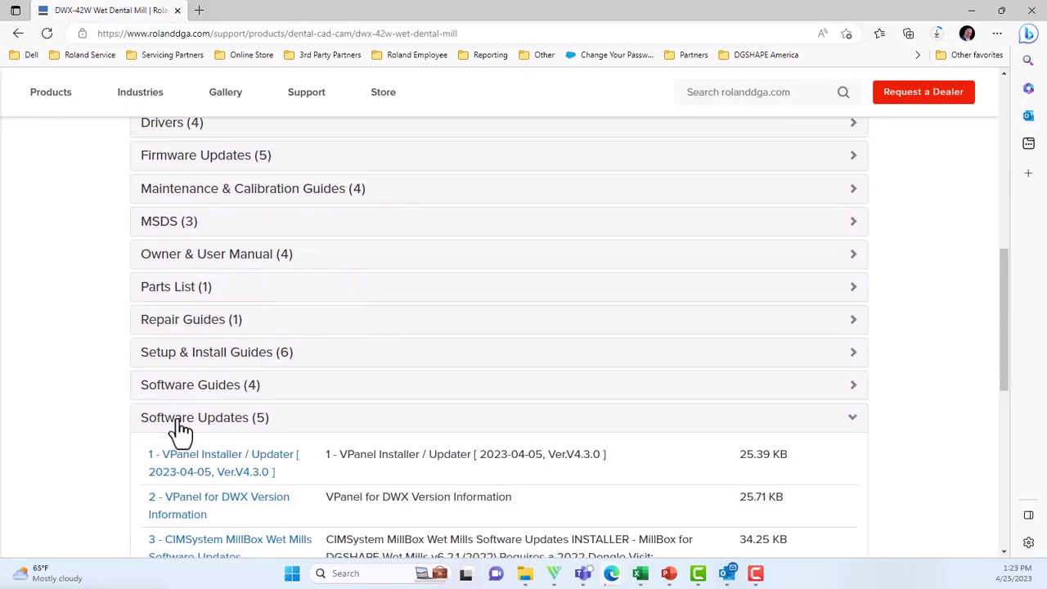
scroll(365, 403, "down", 3)
scroll(363, 389, "down", 1)
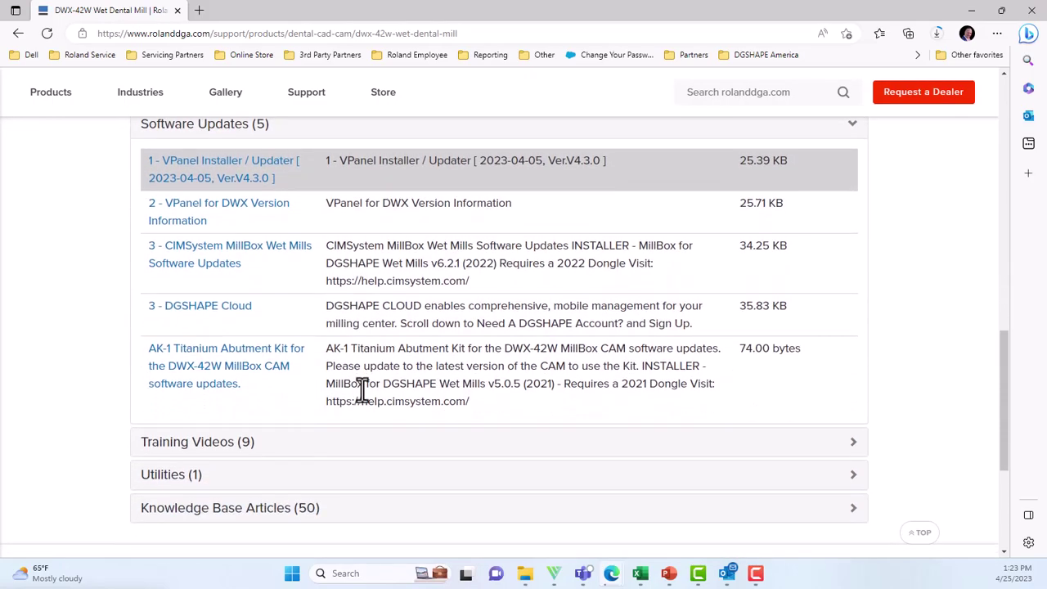
- Download the MillBox for DGSHAPE Wet Mills v6.2.1 (2022) installer from CIMSystem and run it
left_click(291, 258)
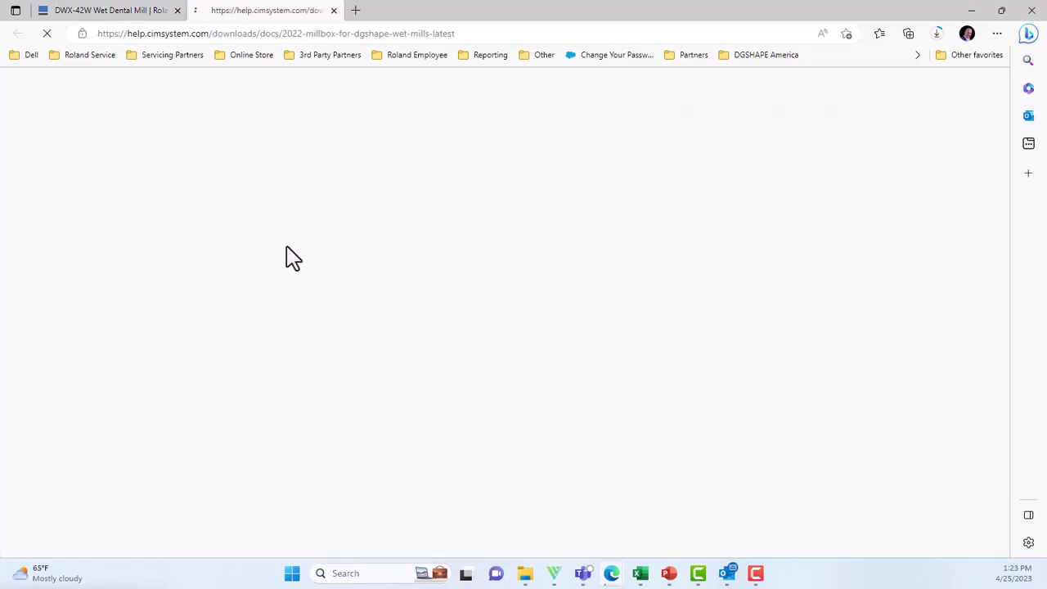
scroll(434, 347, "down", 2)
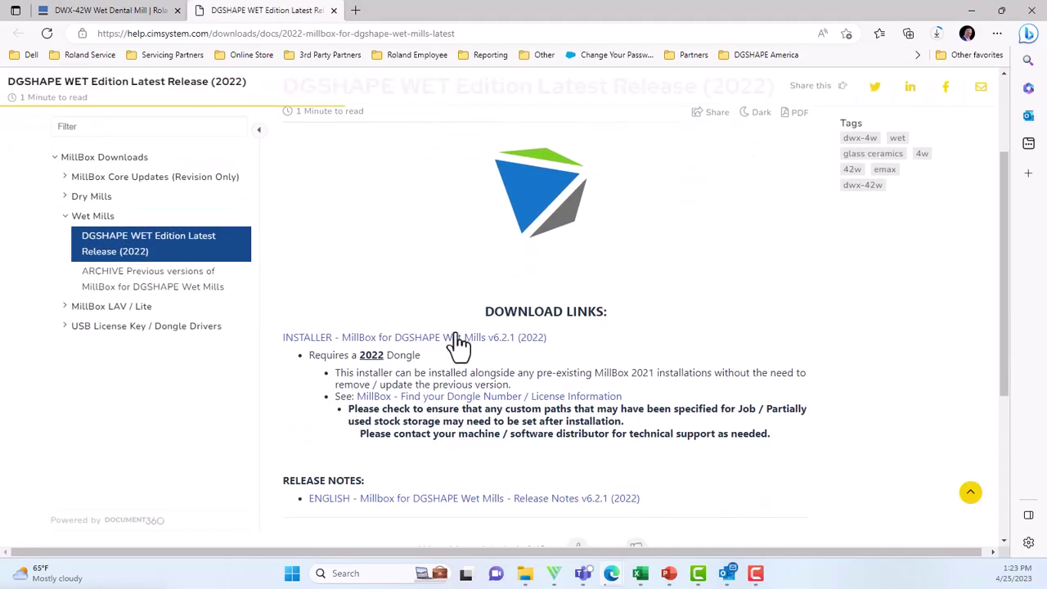
left_click(455, 337)
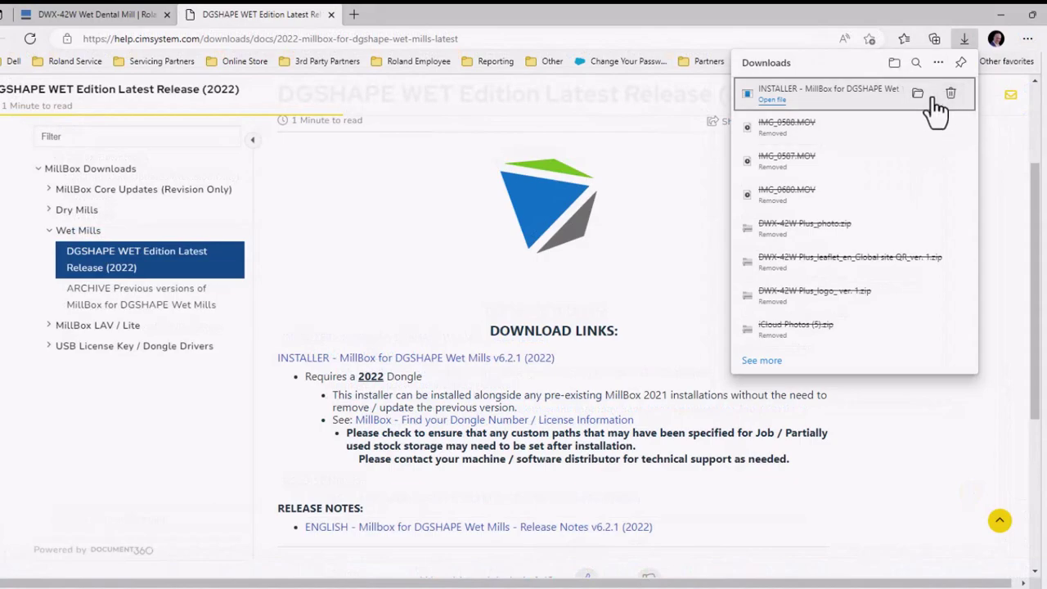
left_click(921, 103)
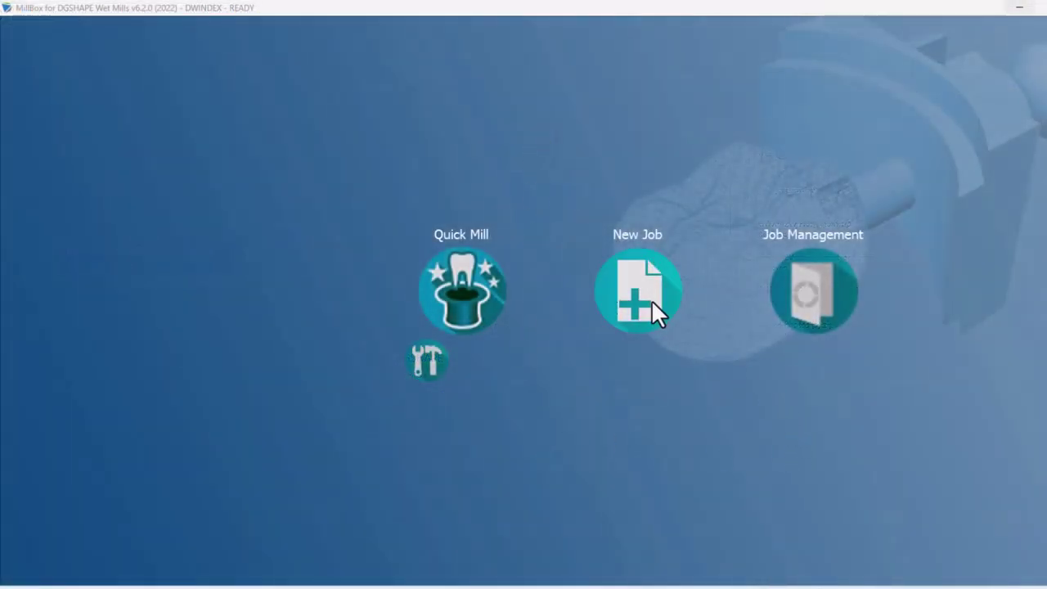
- Start a new MillBox job for the mill, creating Job_2023-04-25_14-06-44
left_click(651, 302)
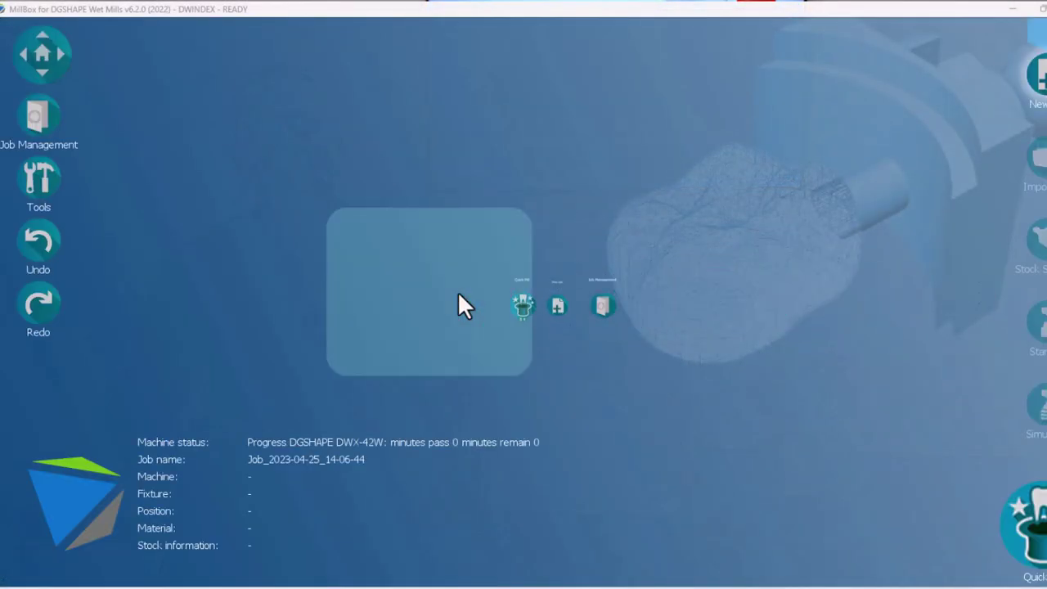
- Apply the DWX-42W-PLUS-FAST PerFit FS C14 preset and import FC_ANT_CROWN.stl into the stock block
left_click(410, 168)
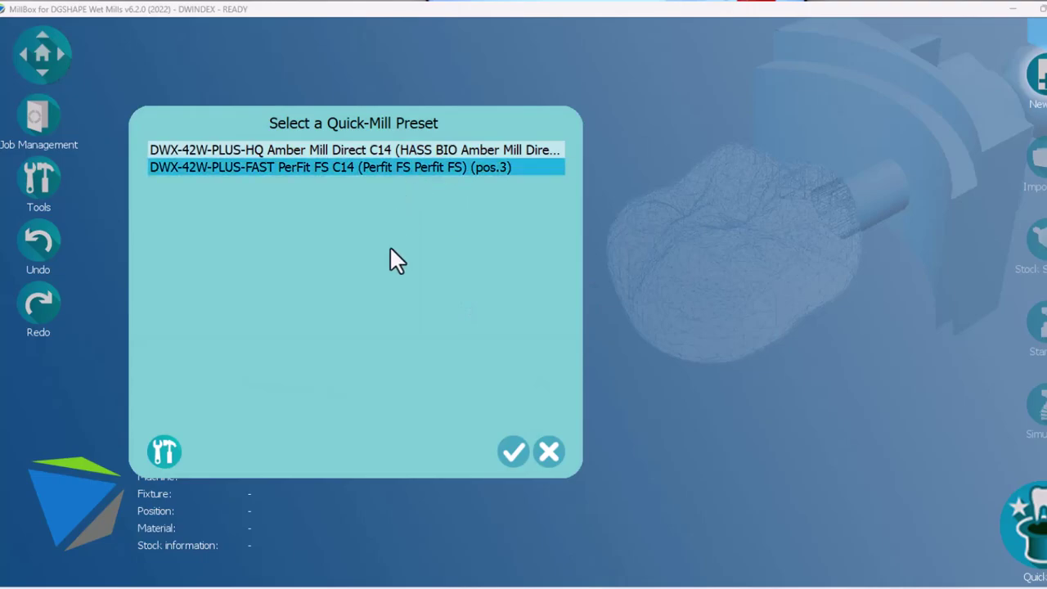
left_click(514, 452)
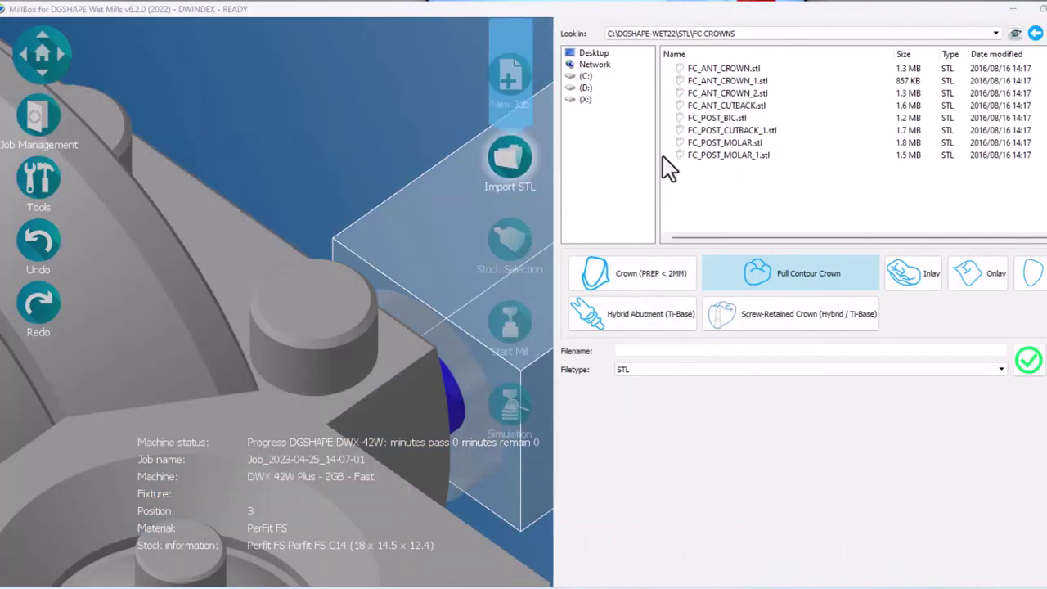
left_click(741, 68)
left_click(1025, 370)
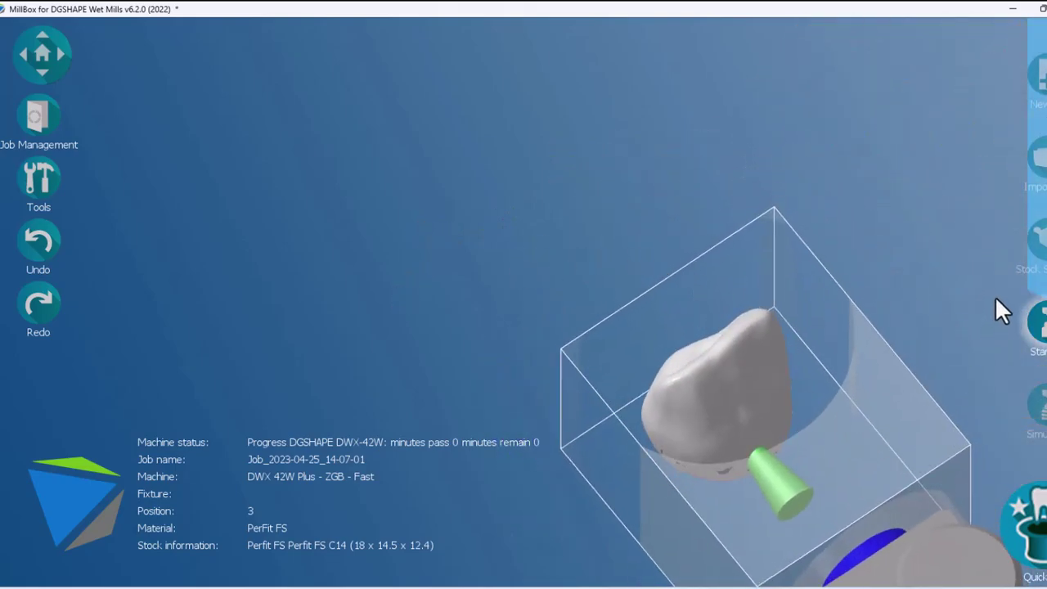
- Save the crown's toolpath via Start Mill, accepting the thin-pins warning with Yes
left_click(1038, 323)
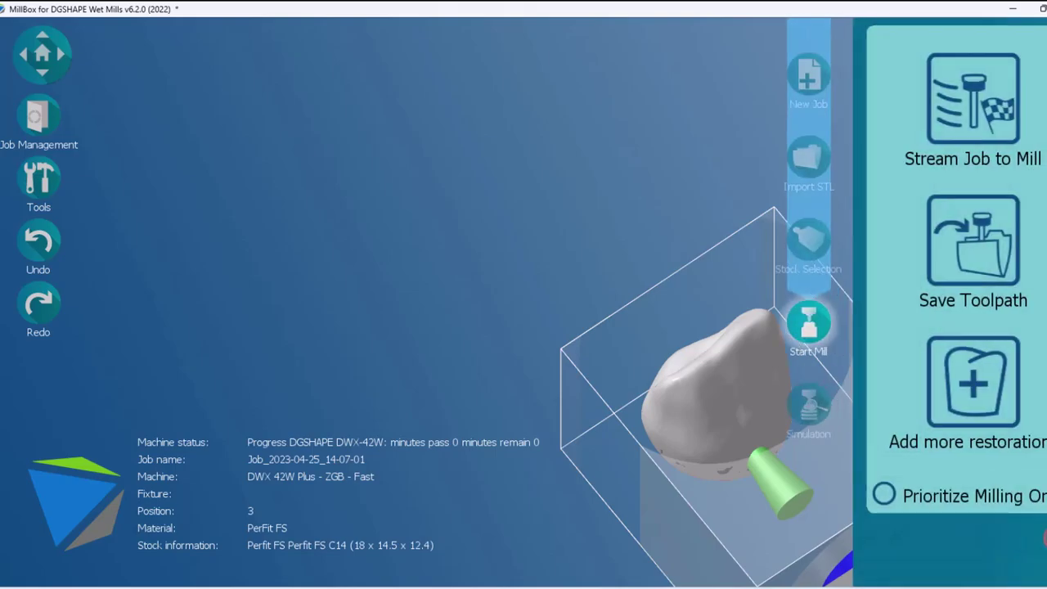
left_click(969, 246)
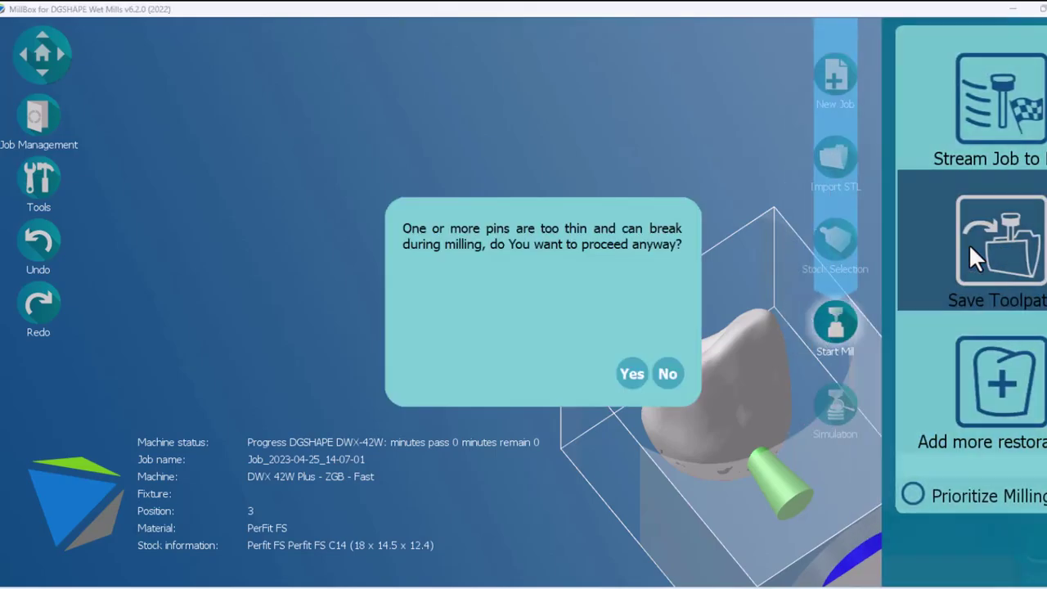
left_click(632, 377)
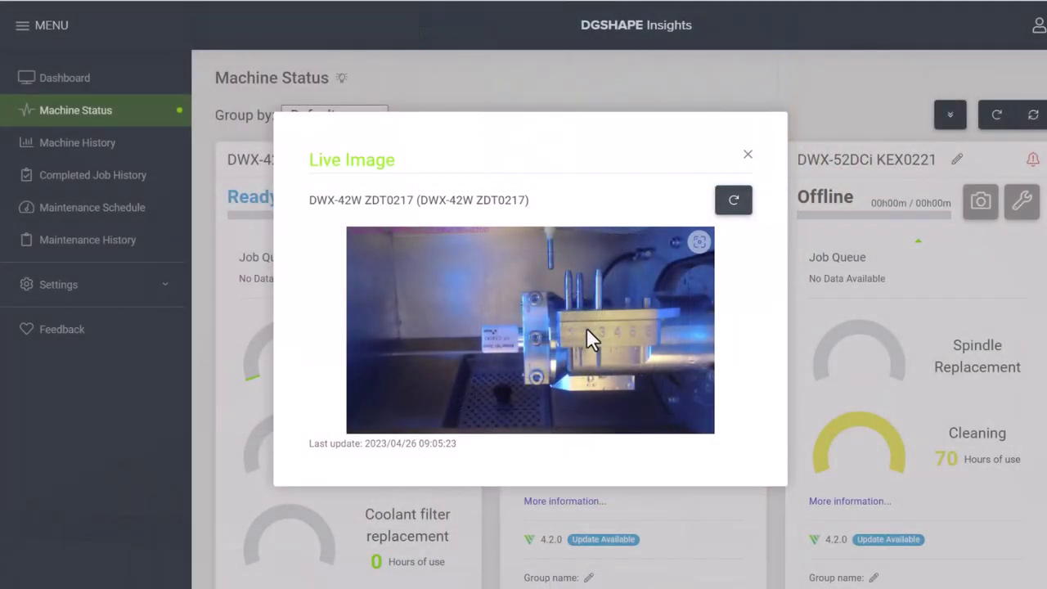
- Refresh the Live Image camera frame of the DWX-42W ZDT0217
left_click(734, 201)
- Close the live image, view Machine History's error heatmap, then go to Completed Job History
left_click(746, 155)
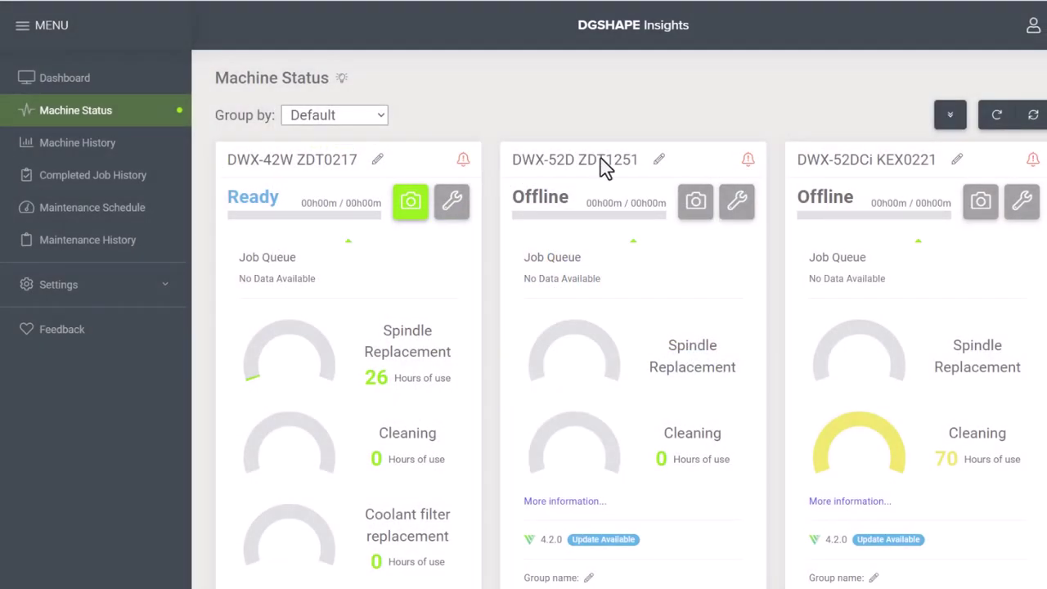
left_click(108, 147)
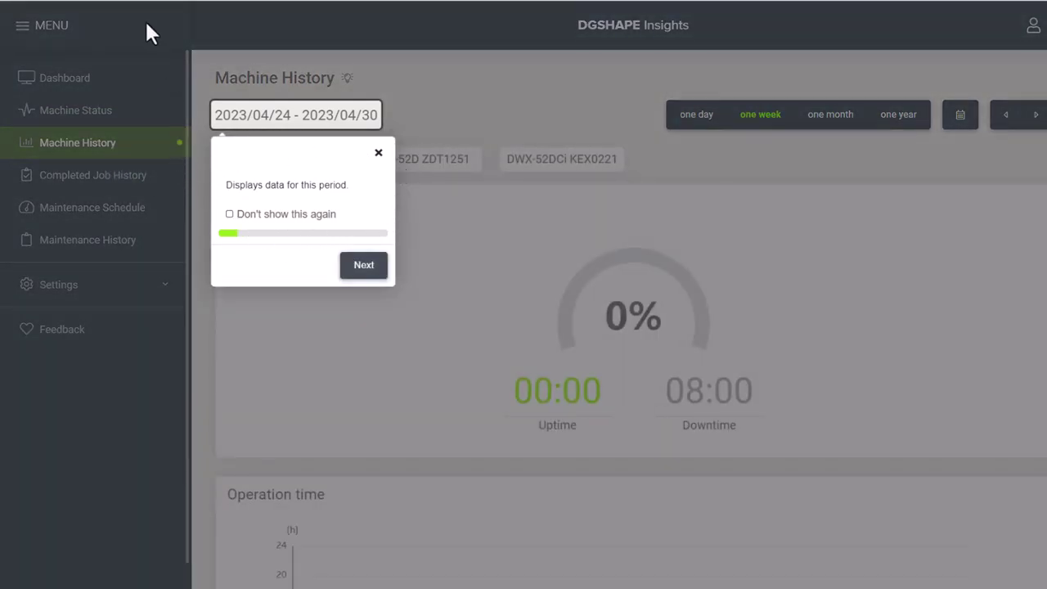
left_click(379, 152)
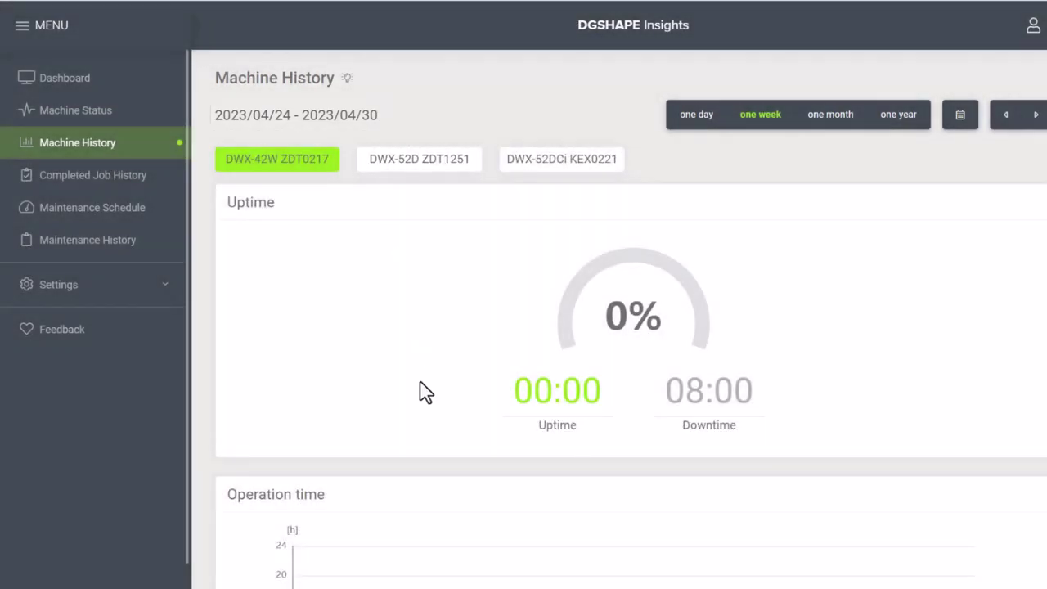
scroll(420, 393, "down", 10)
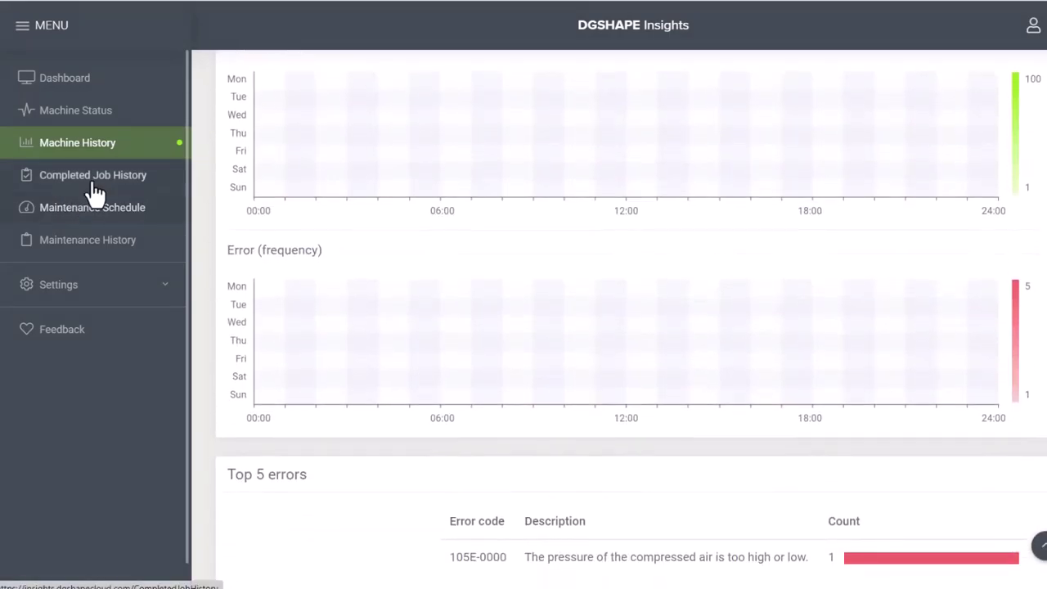
left_click(104, 192)
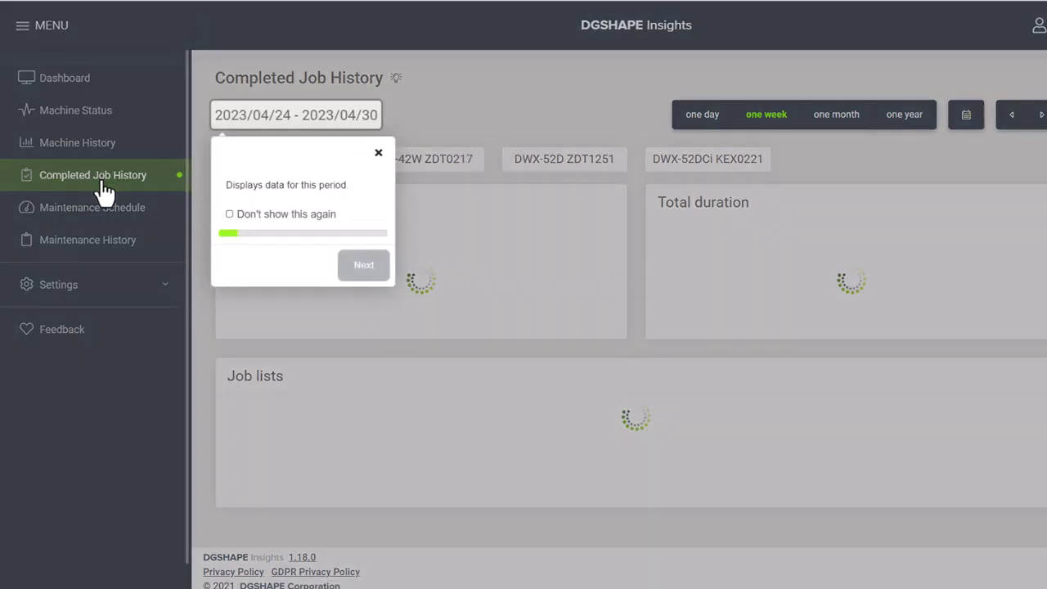
- Dismiss the job-history tip and view the DWX-42W ZDT0217 Maintenance Schedule gauges
left_click(379, 153)
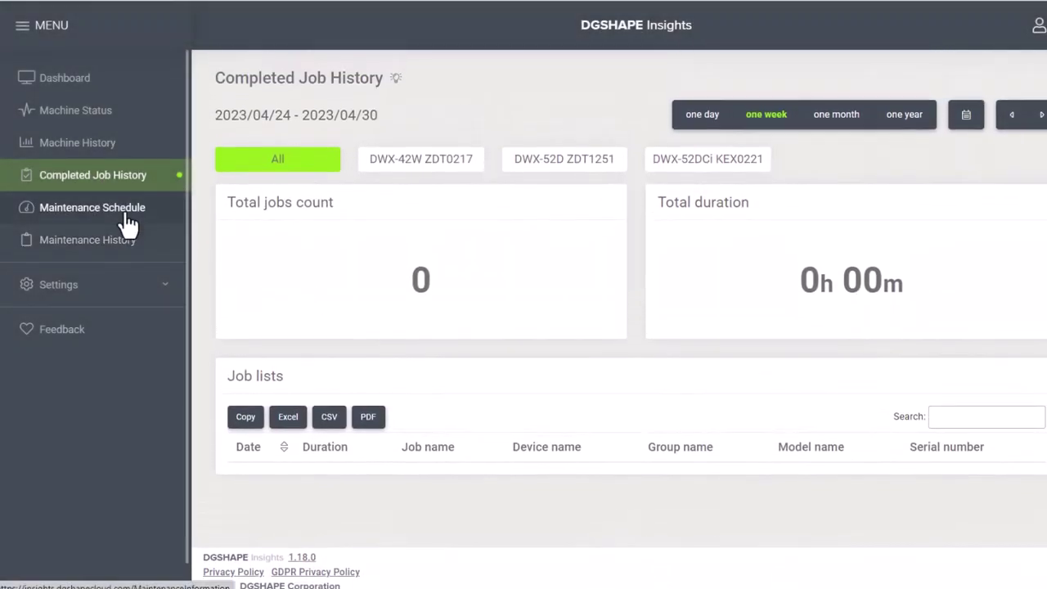
left_click(125, 222)
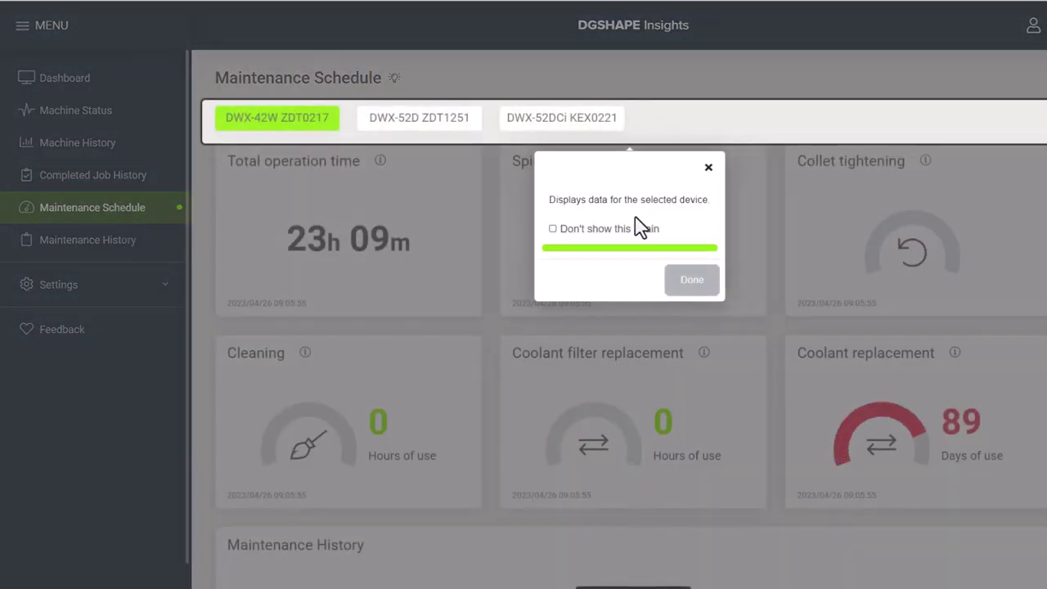
left_click(708, 167)
scroll(532, 270, "down", 1)
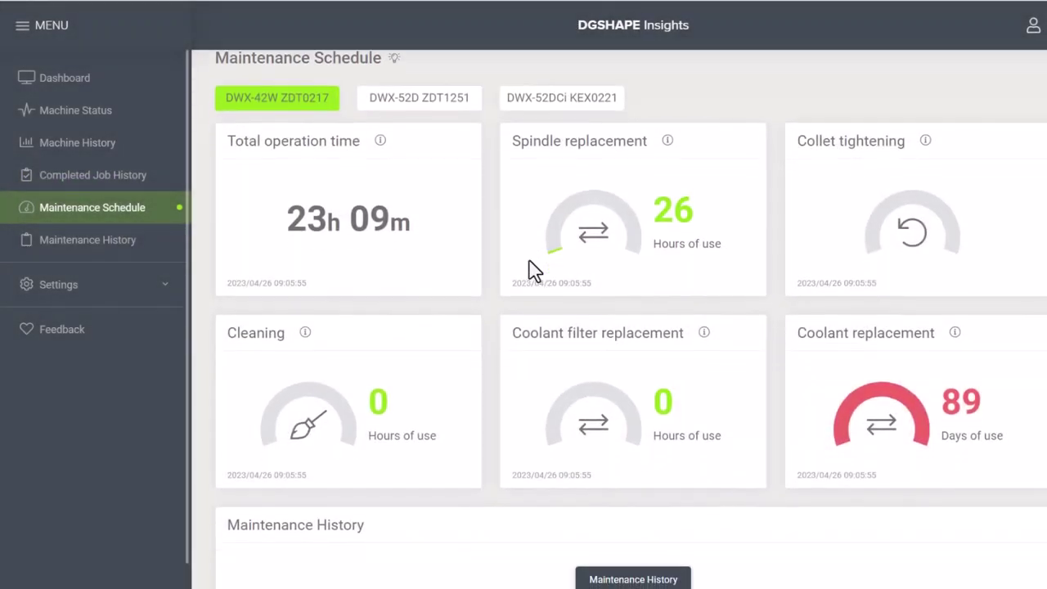
scroll(533, 270, "down", 1)
scroll(532, 270, "up", 1)
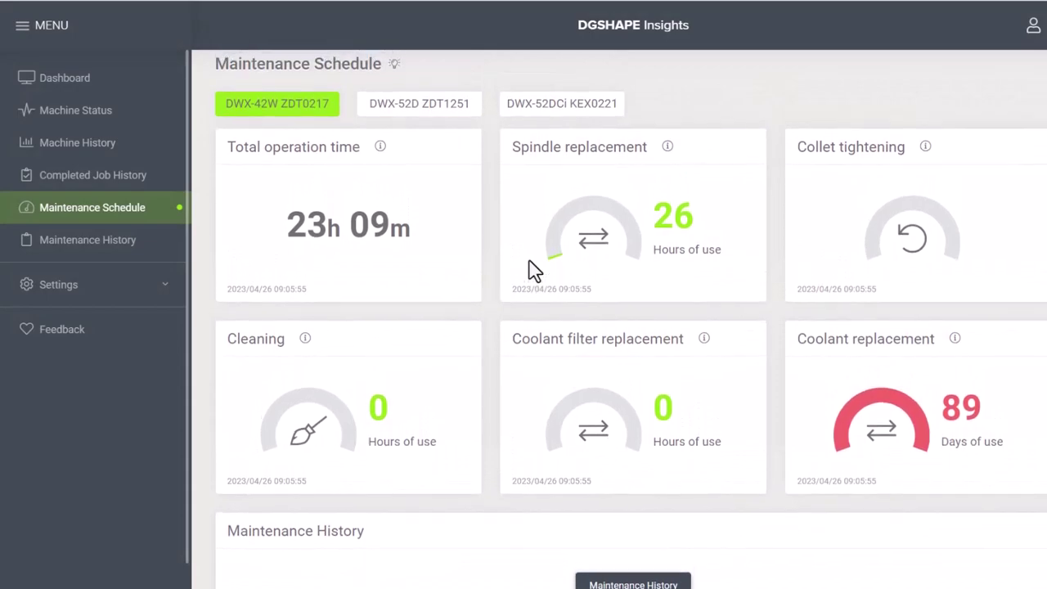
- Filter Maintenance History for 2023/04/24 – 2023/04/30 to the DWX-42W ZDT0217, showing no entries
left_click(115, 245)
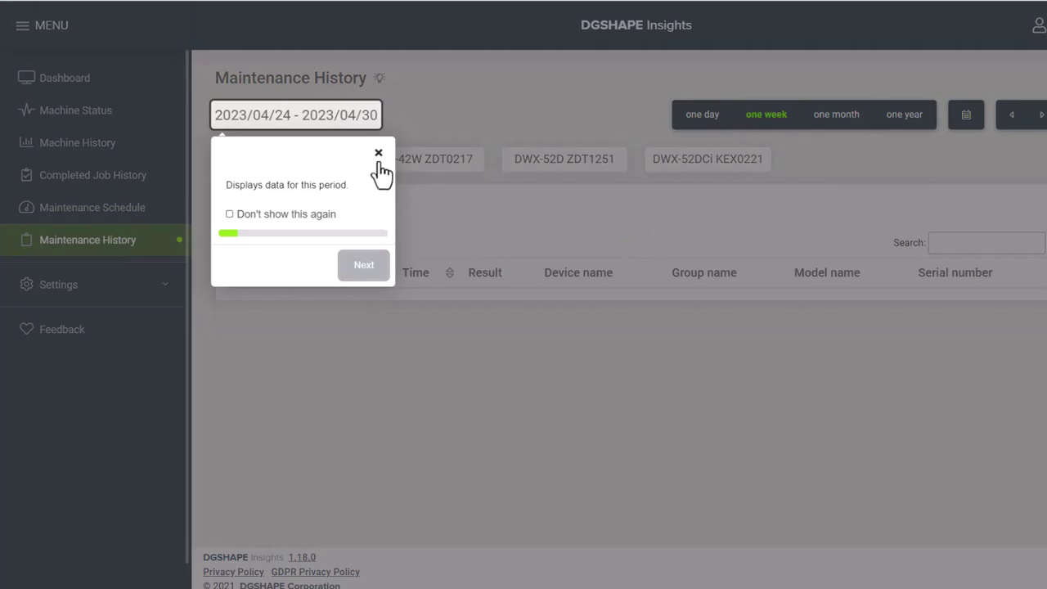
left_click(378, 156)
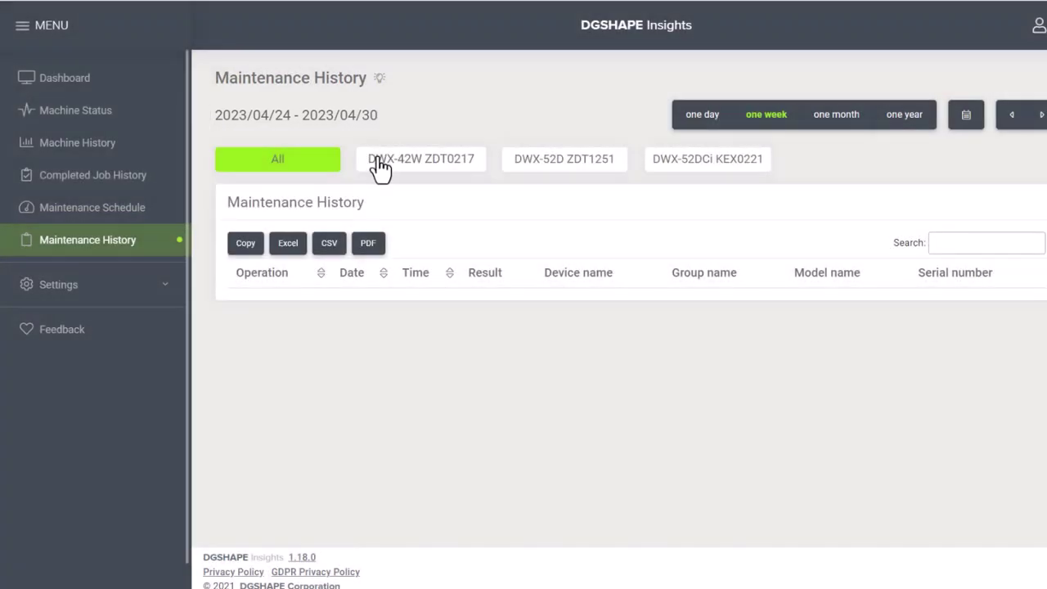
left_click(379, 159)
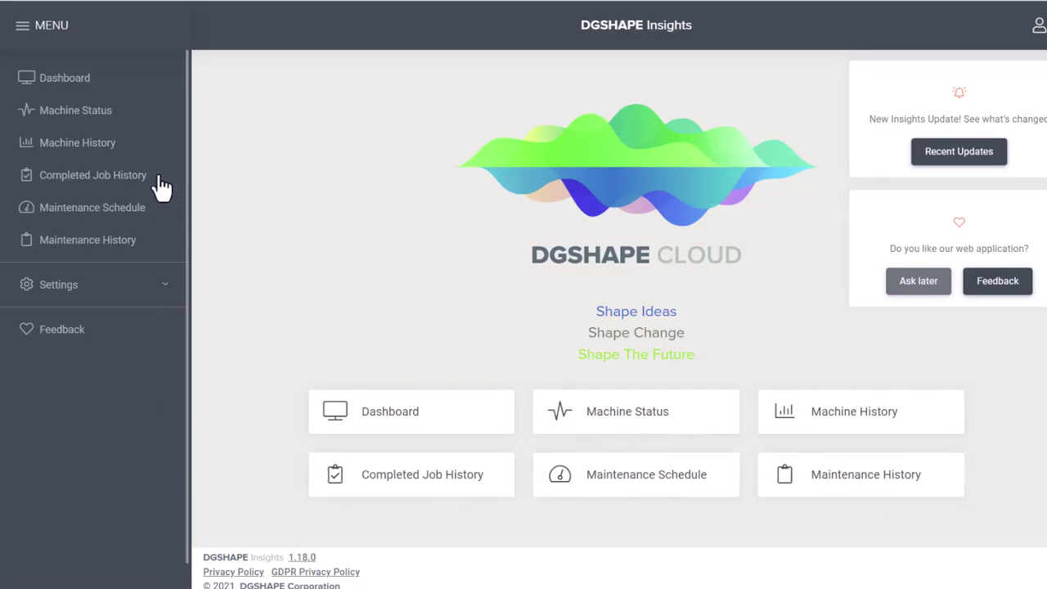
- Browse the Dashboard charts, then view Machine Status with DWX-42W Ready and DWX-52DCi Offline
left_click(95, 88)
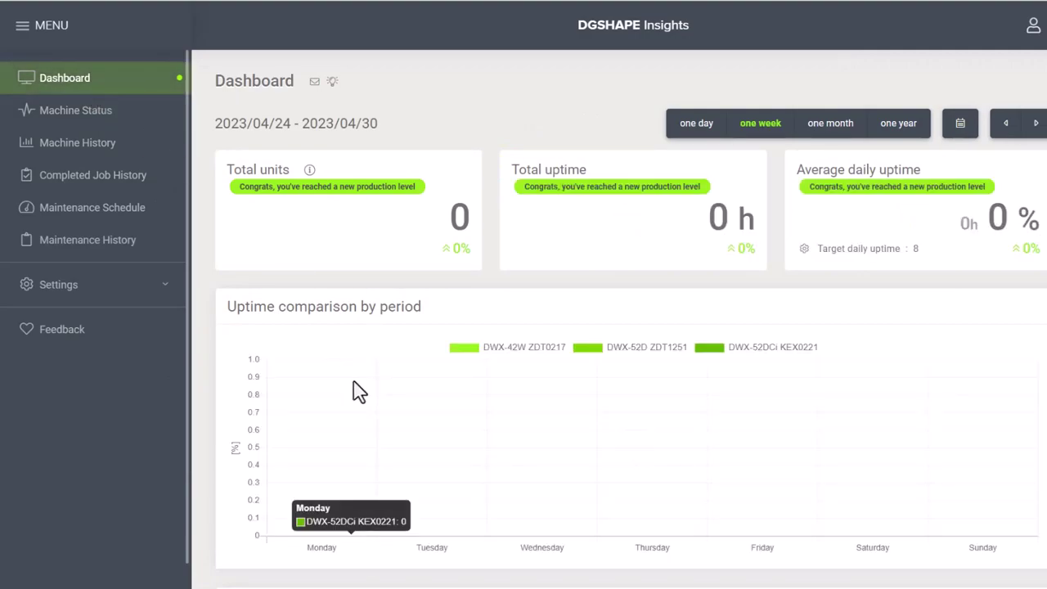
scroll(356, 390, "down", 3)
scroll(356, 391, "down", 12)
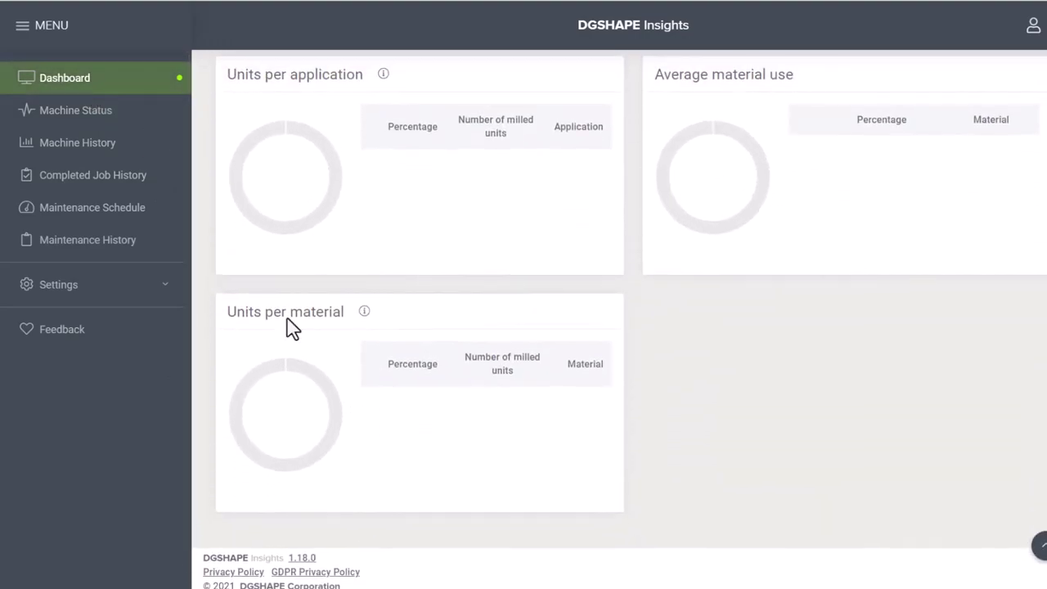
left_click(117, 128)
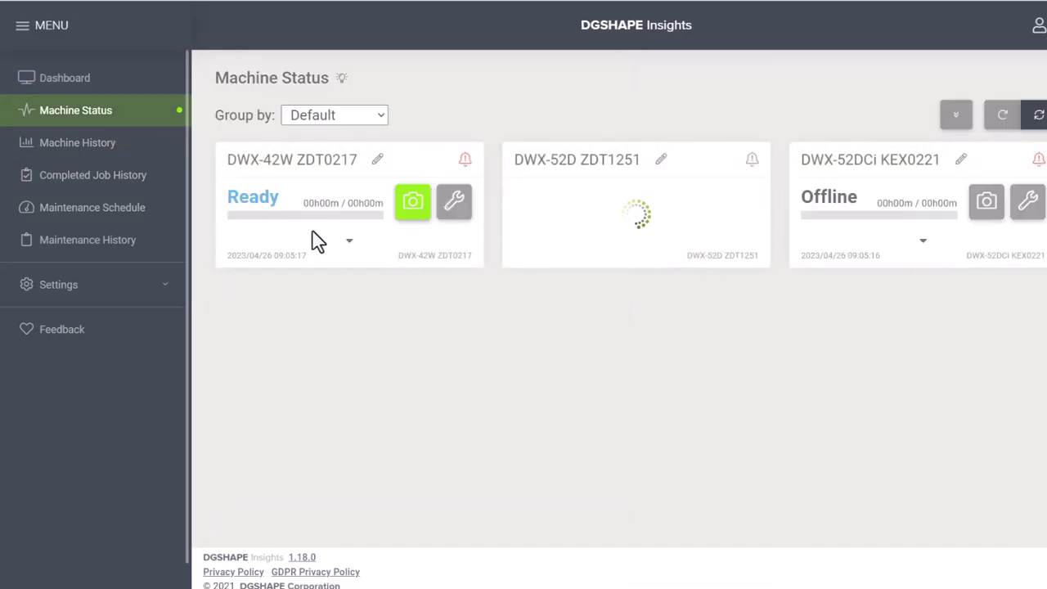
- Expand the DWX-42W ZDT0217 card to show its Job Queue and maintenance gauges
left_click(348, 244)
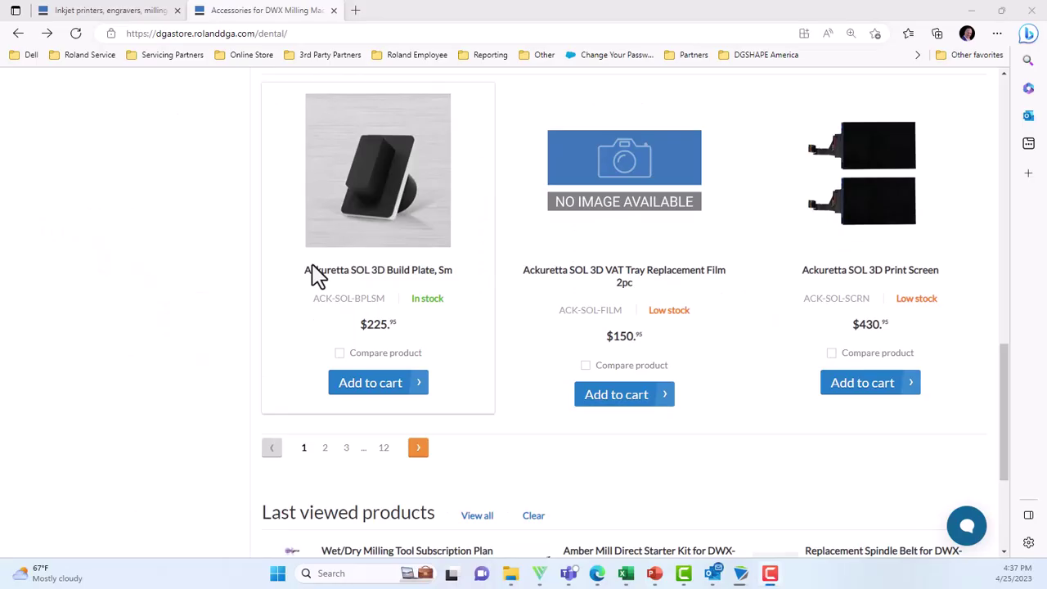
- Filter dental products to Dental Kits and open the $1,139.40 Wet/Dry Milling Tool Subscription Plan
scroll(312, 273, "up", 10)
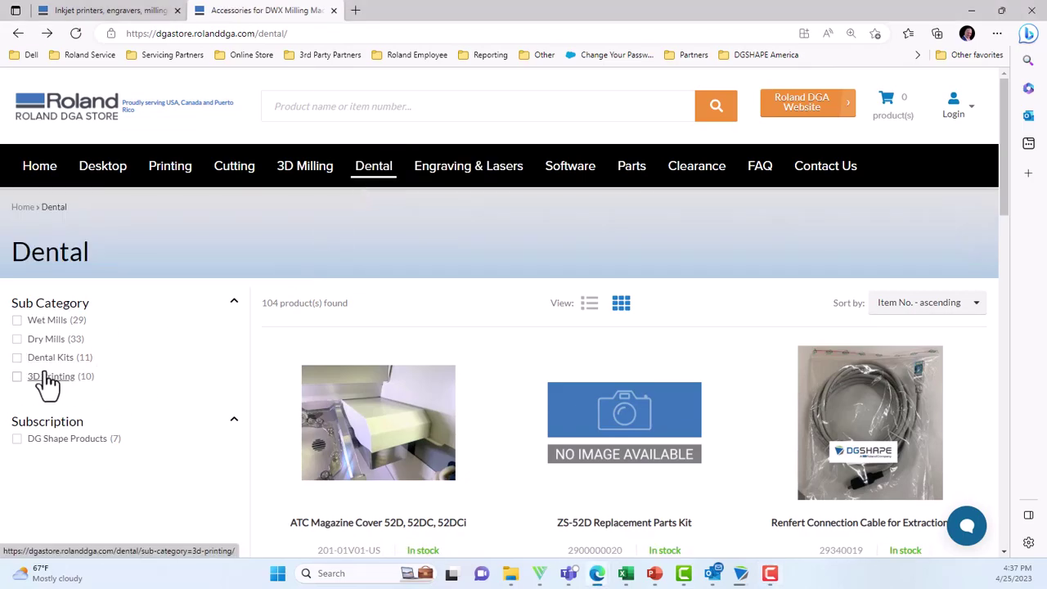
left_click(18, 357)
scroll(245, 360, "down", 5)
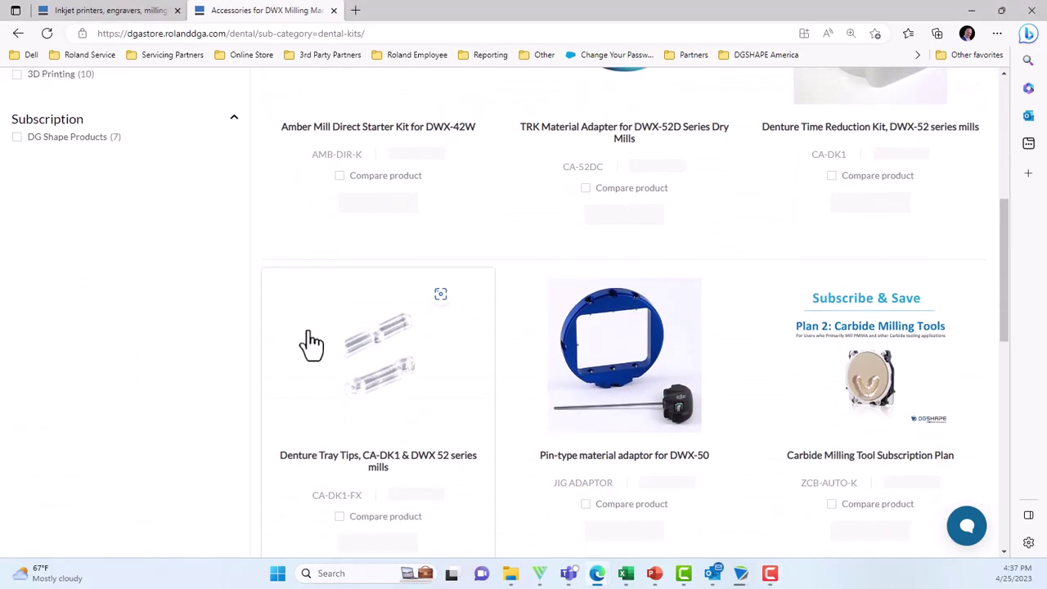
scroll(312, 343, "down", 5)
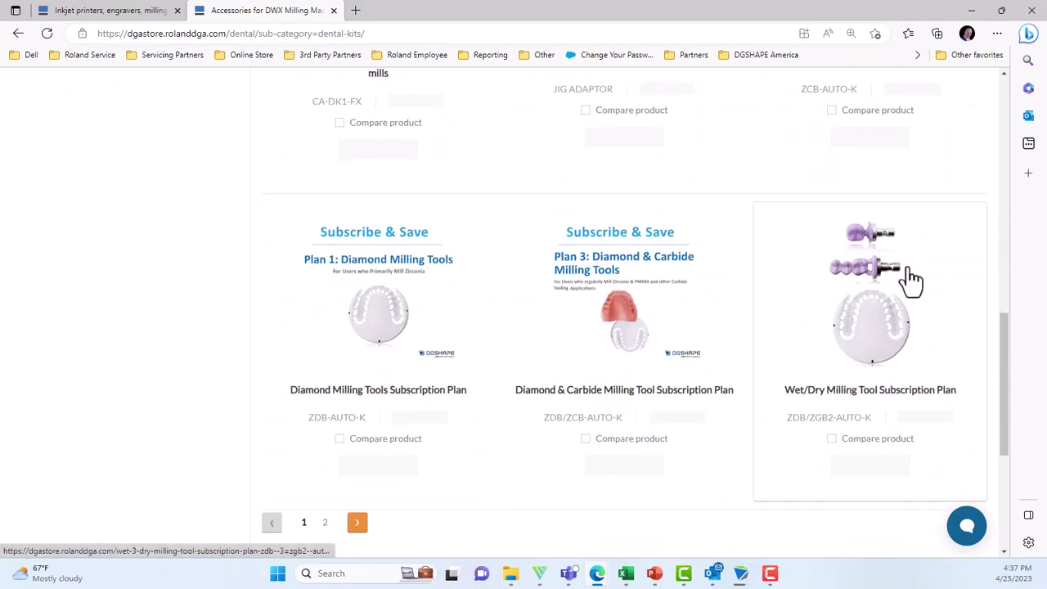
left_click(912, 278)
scroll(631, 332, "down", 2)
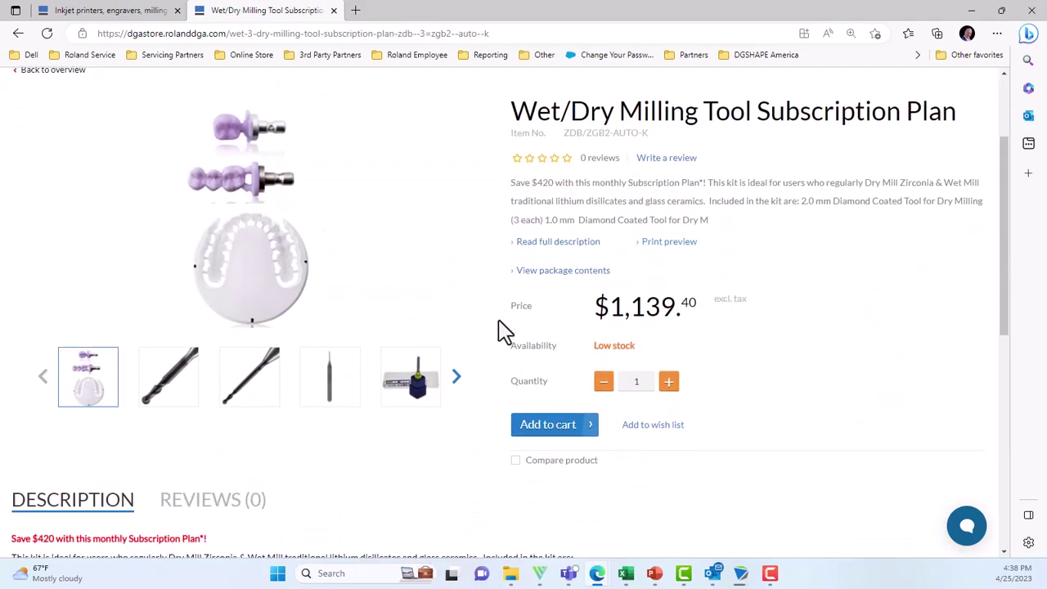
scroll(503, 331, "down", 6)
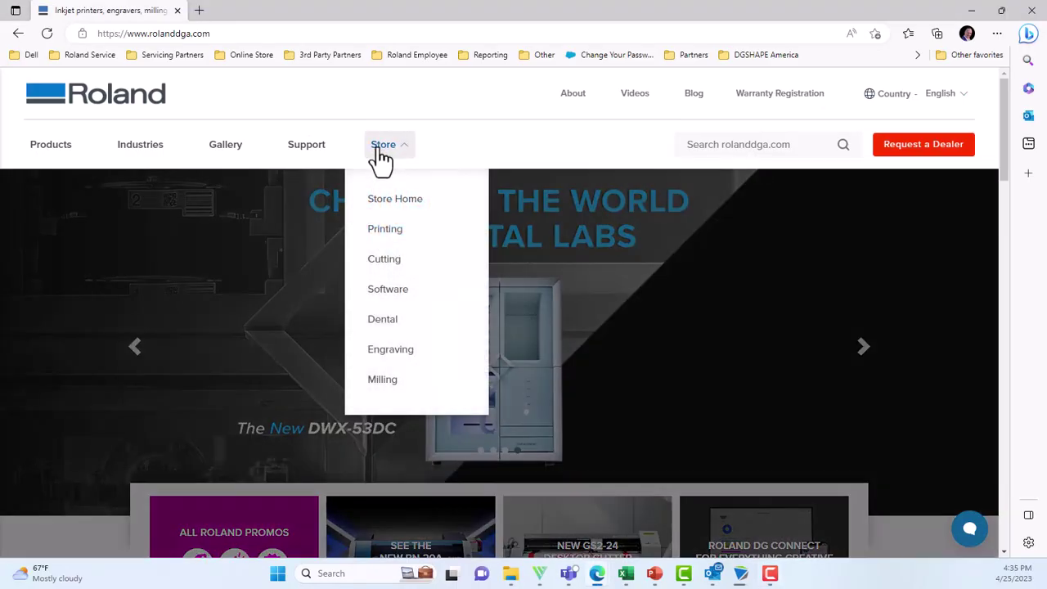
- Go from Store Home to the Dental category and browse its 104 products
left_click(378, 210)
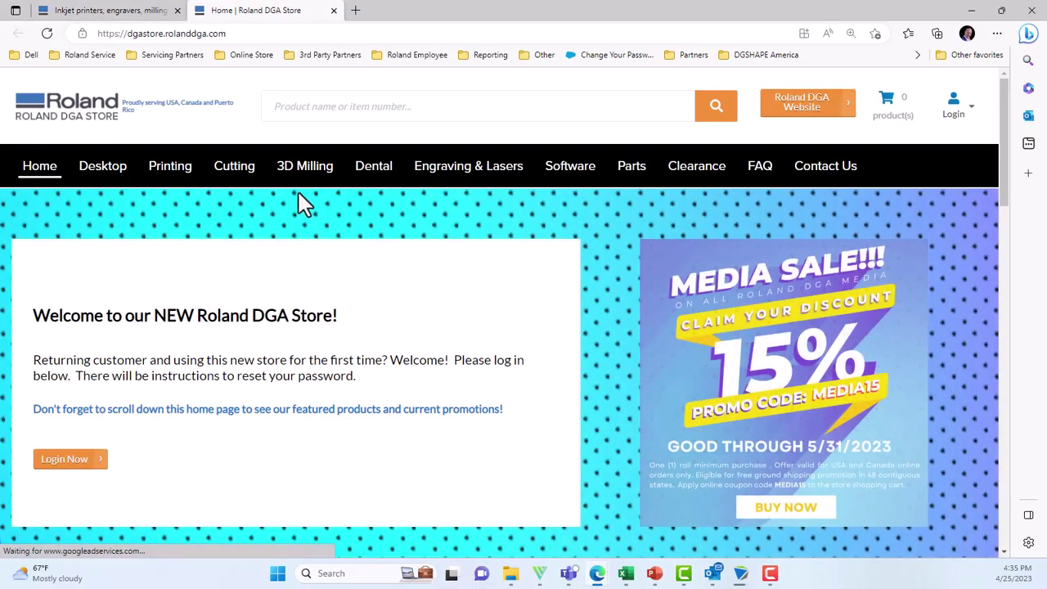
left_click(376, 181)
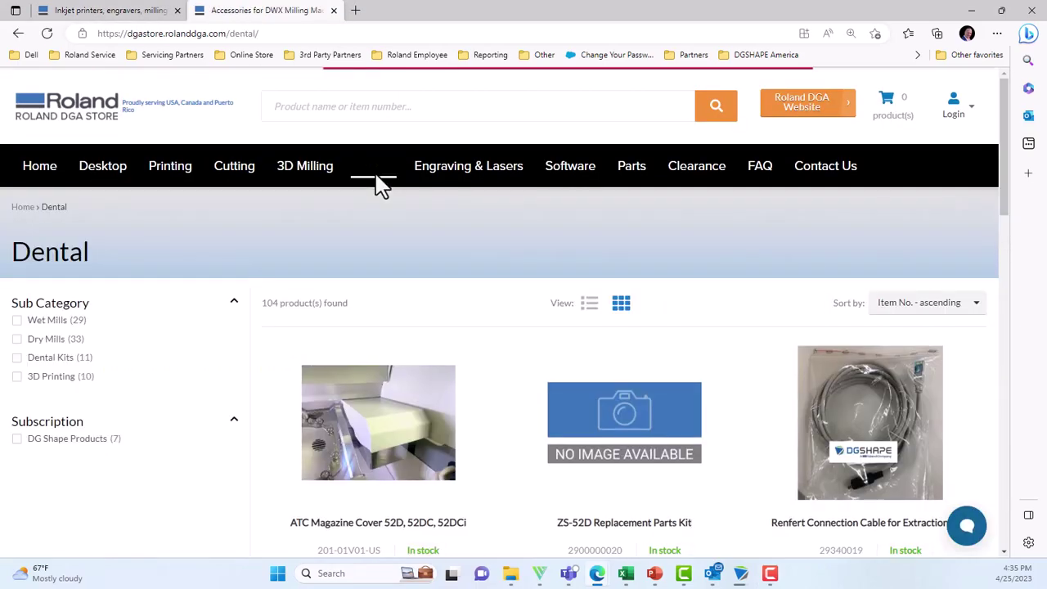
scroll(379, 189, "down", 4)
scroll(379, 189, "down", 10)
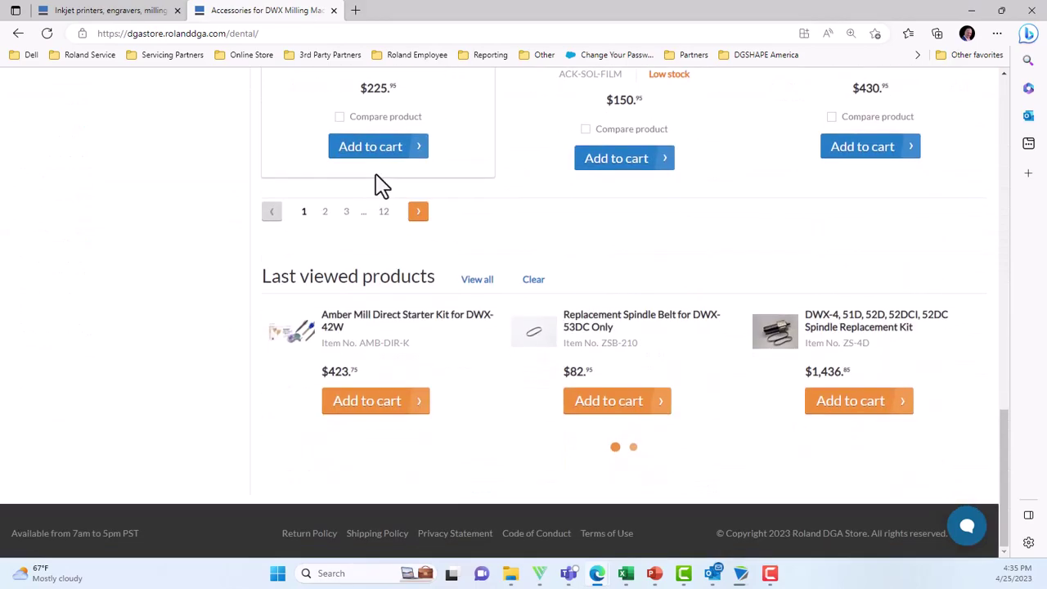